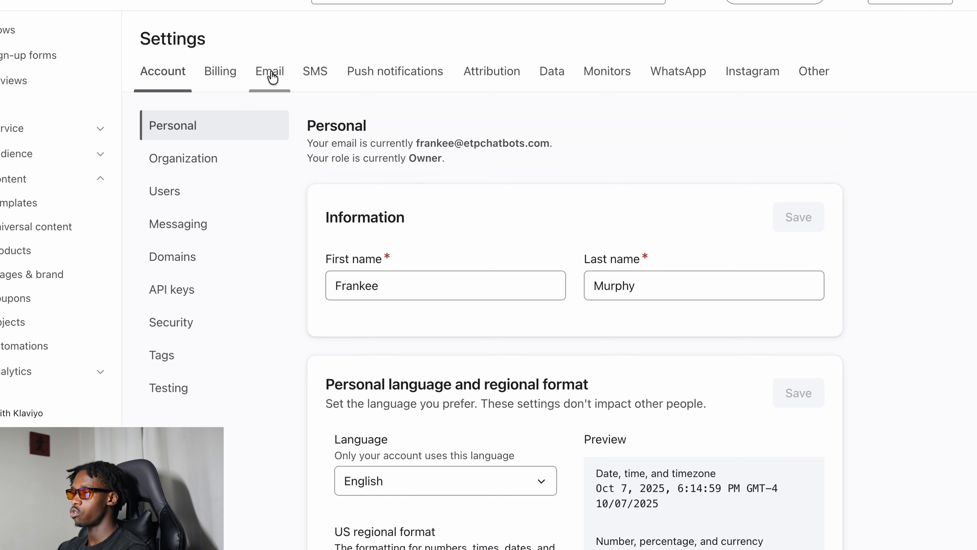
Step: Open the account's domain settings and start adding a branded email sending domain with etptech.com as the root domain
left_click(201, 268)
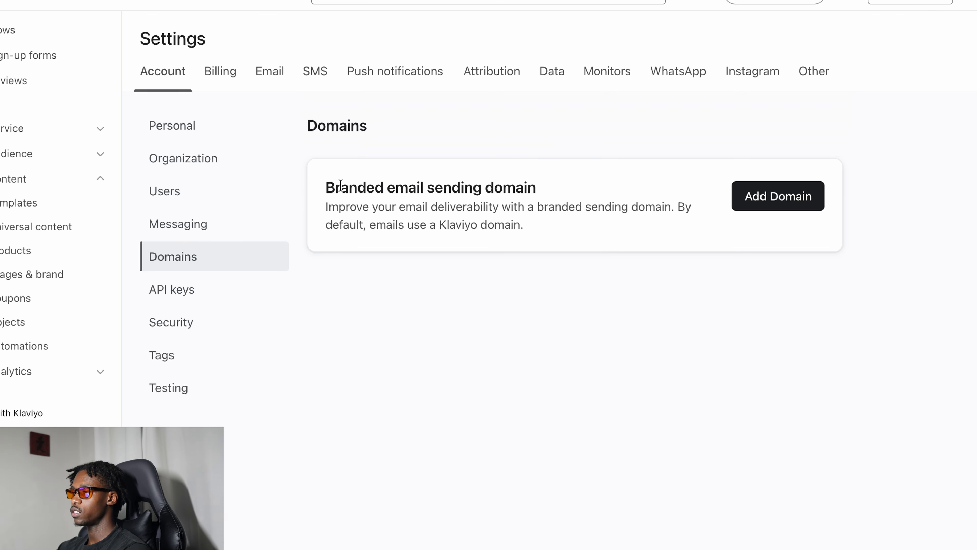
left_click_drag(341, 186, 545, 195)
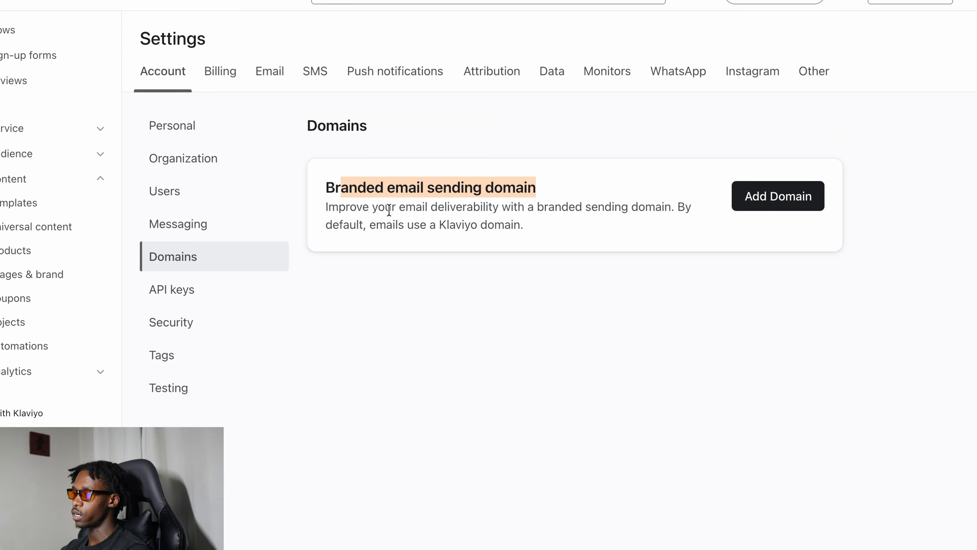
left_click_drag(391, 208, 630, 215)
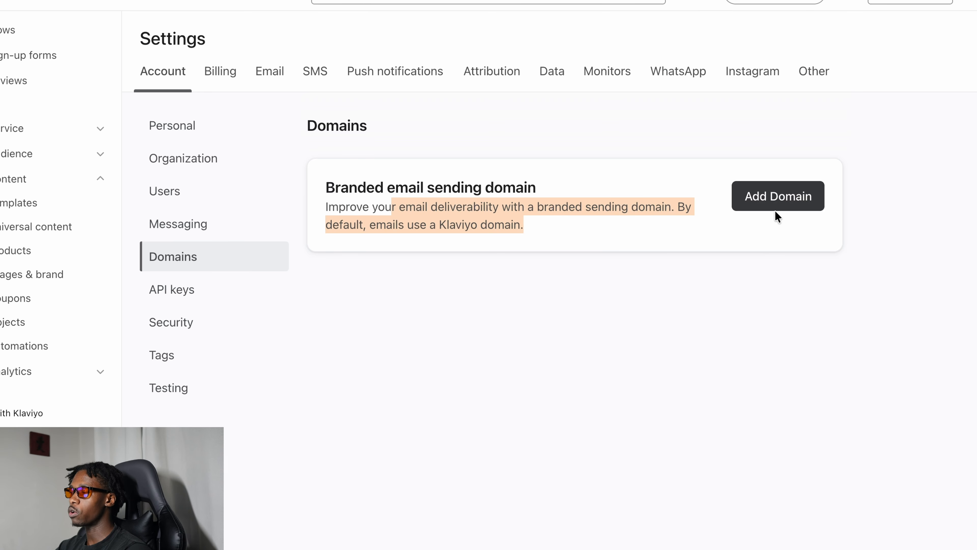
left_click(775, 196)
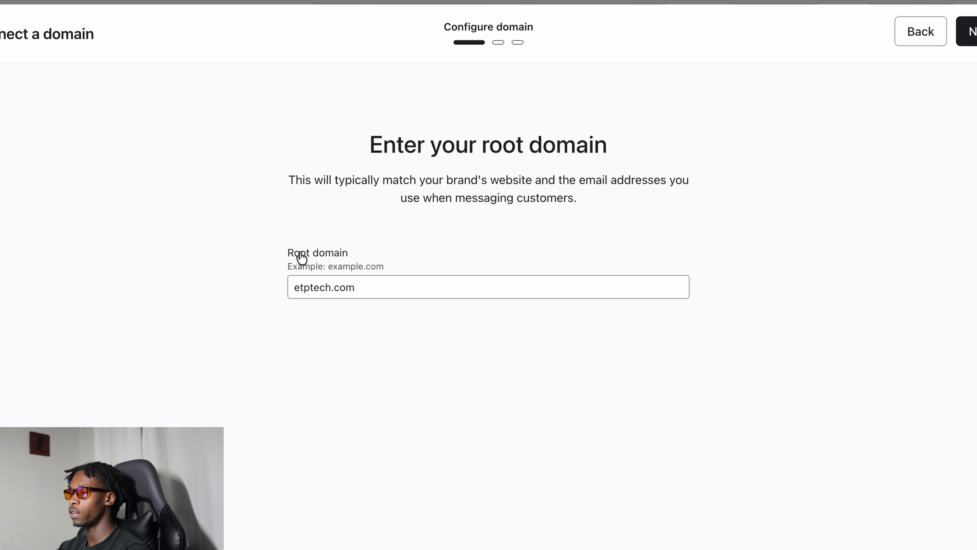
left_click_drag(290, 253, 286, 289)
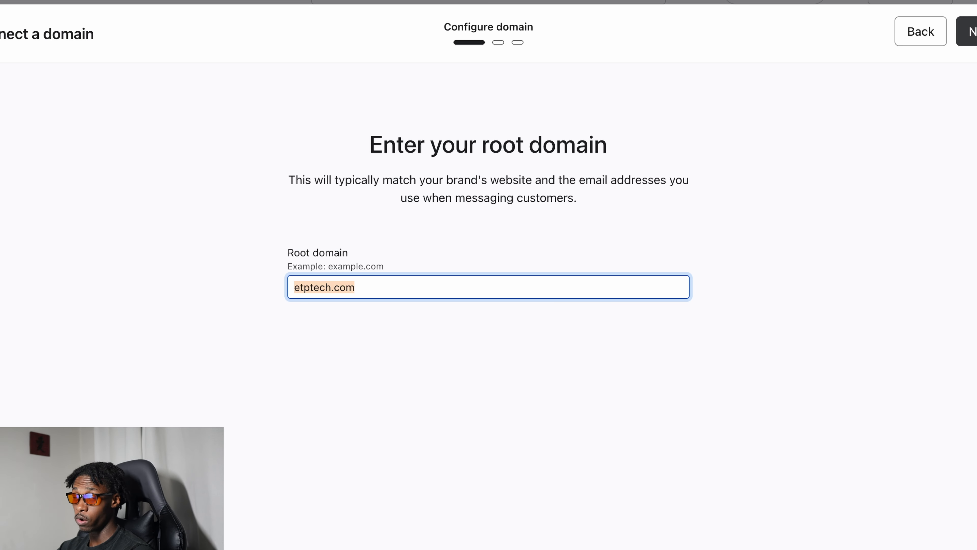
left_click(976, 45)
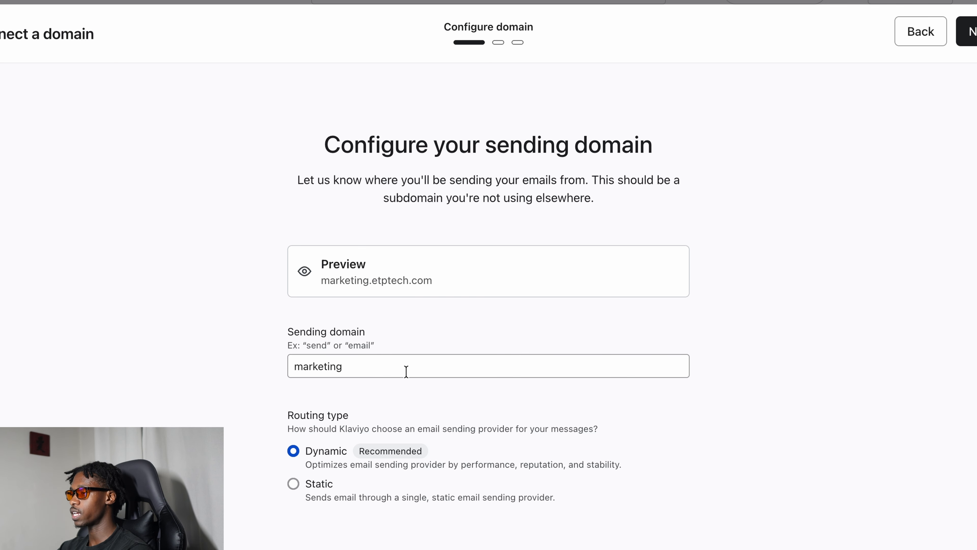
Step: Try to submit marketing as the sending domain with Dynamic routing
scroll(392, 381, "down", 1)
left_click(322, 342)
double_click(320, 341)
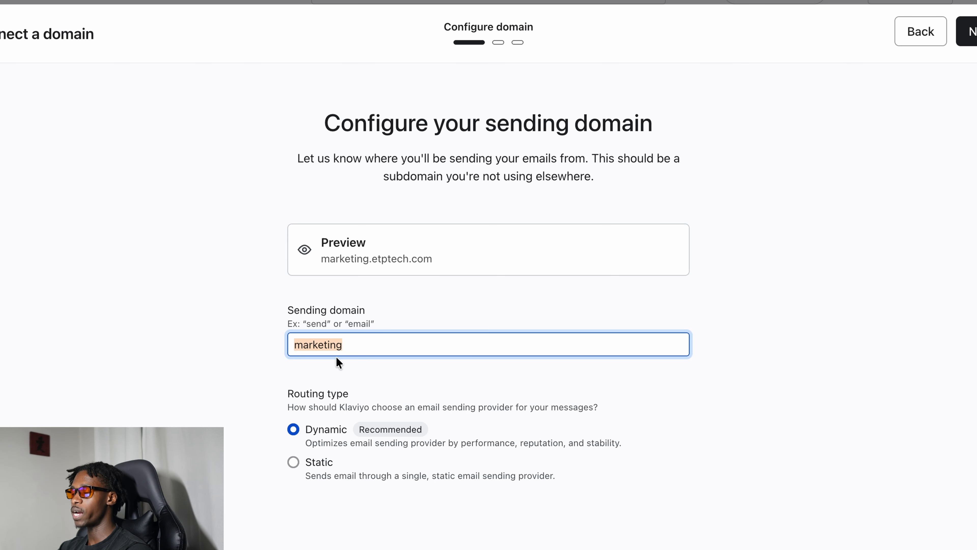
left_click(335, 343)
double_click(335, 344)
left_click(356, 344)
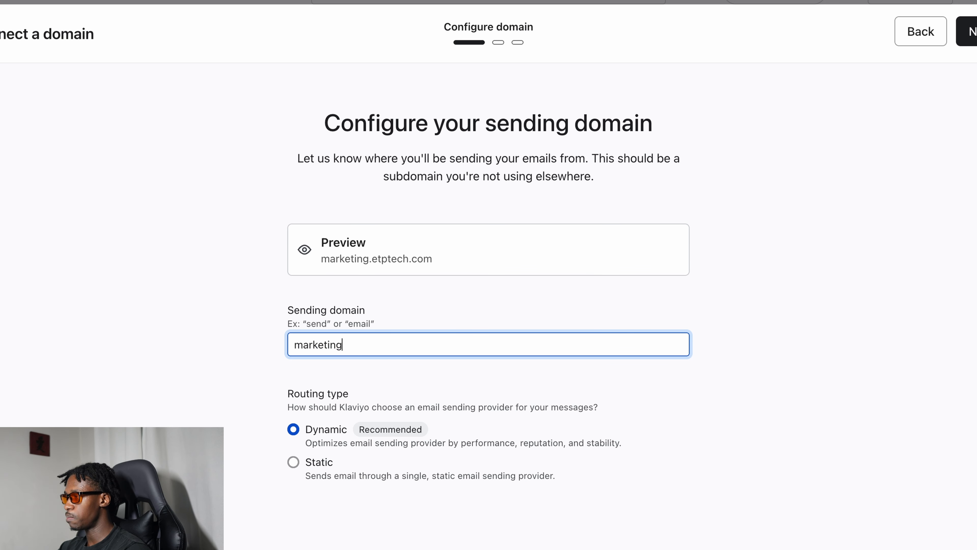
left_click(974, 33)
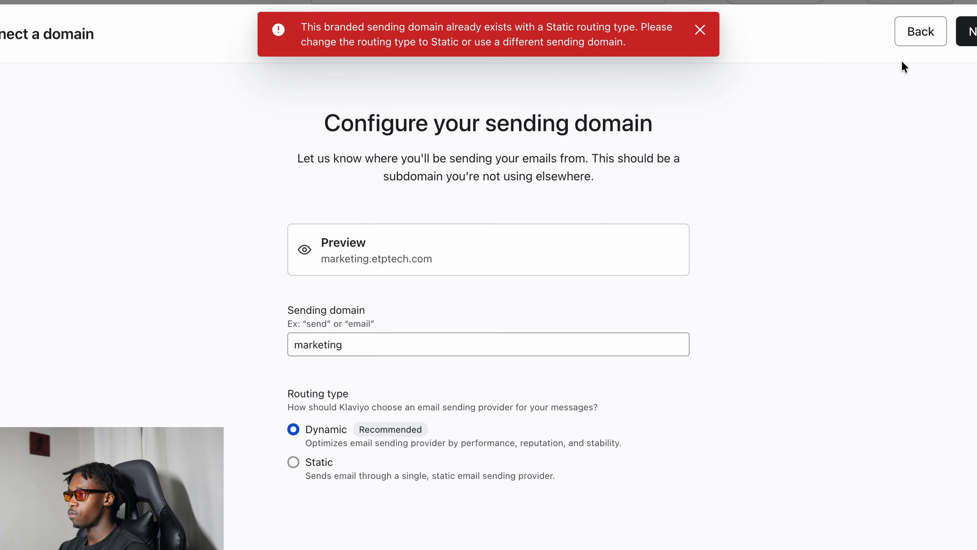
Step: Set the sending domain to sales with Dynamic routing, and continue with the recommended DMARC record enabled
left_click_drag(447, 27, 611, 28)
left_click(345, 250)
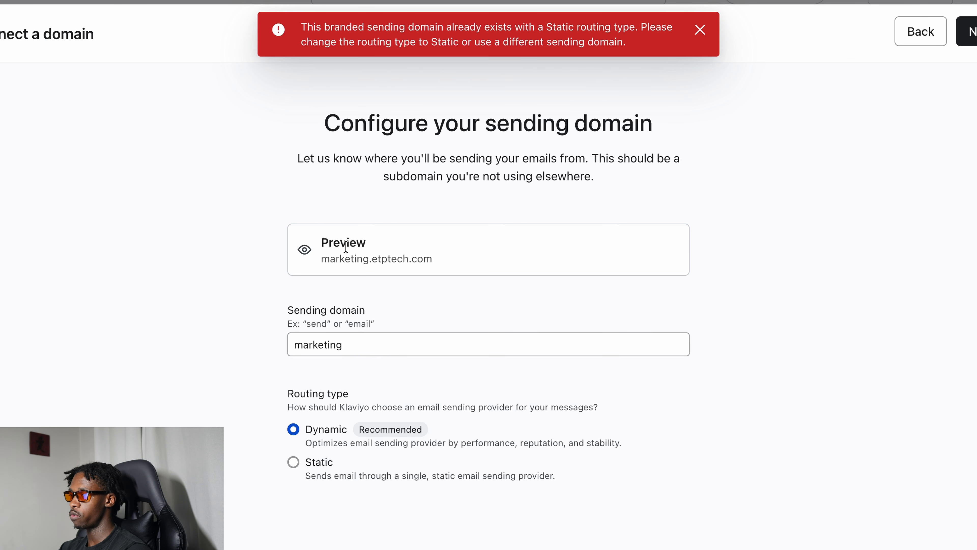
double_click(330, 345)
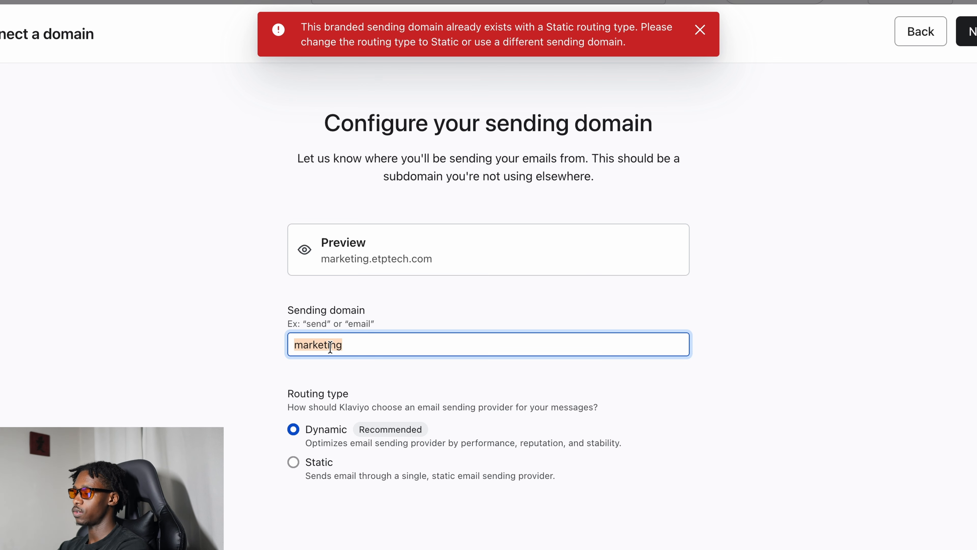
left_click(300, 346)
double_click(301, 346)
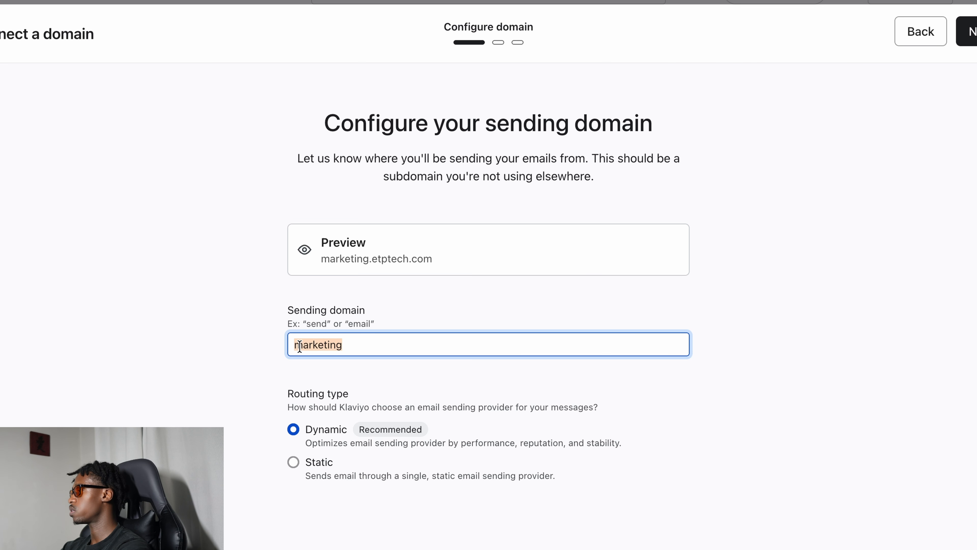
type("Sales")
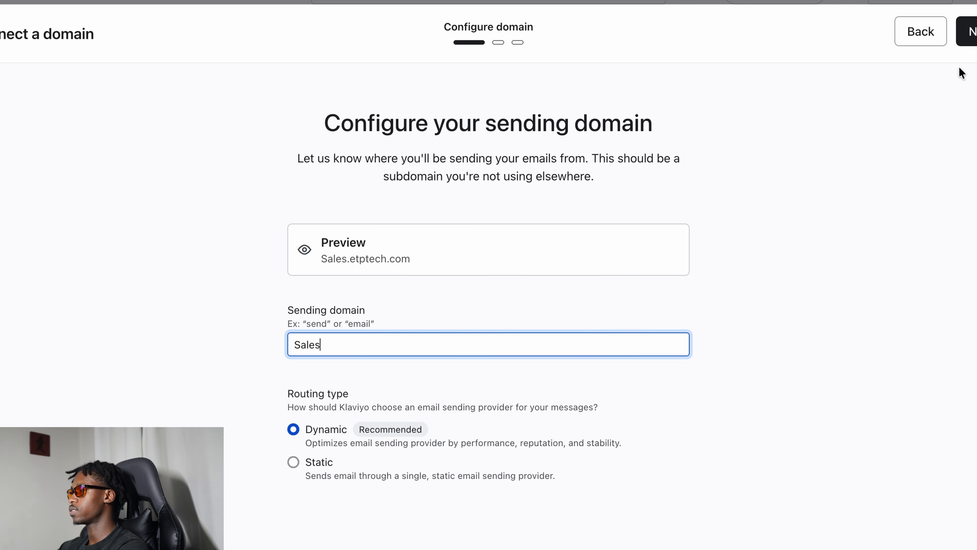
double_click(312, 338)
type("sales")
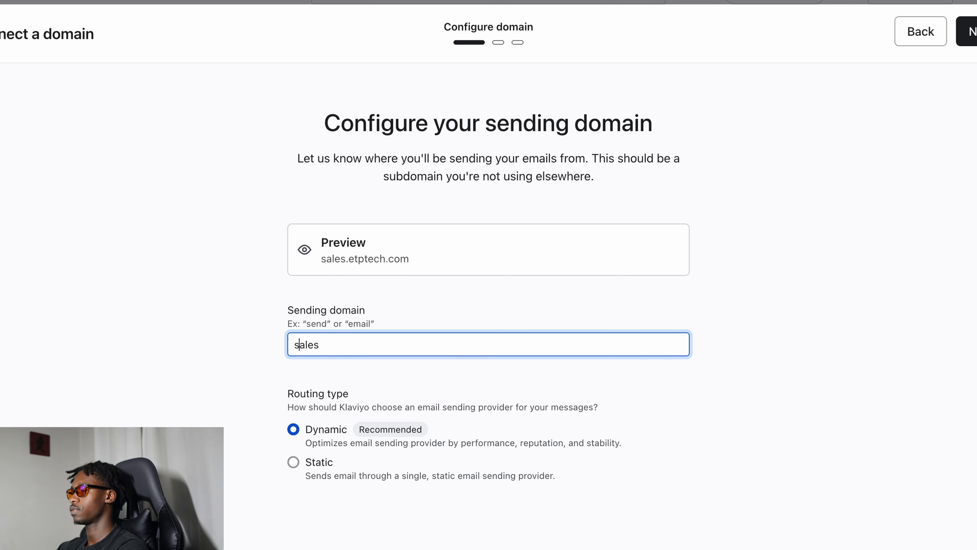
left_click(974, 36)
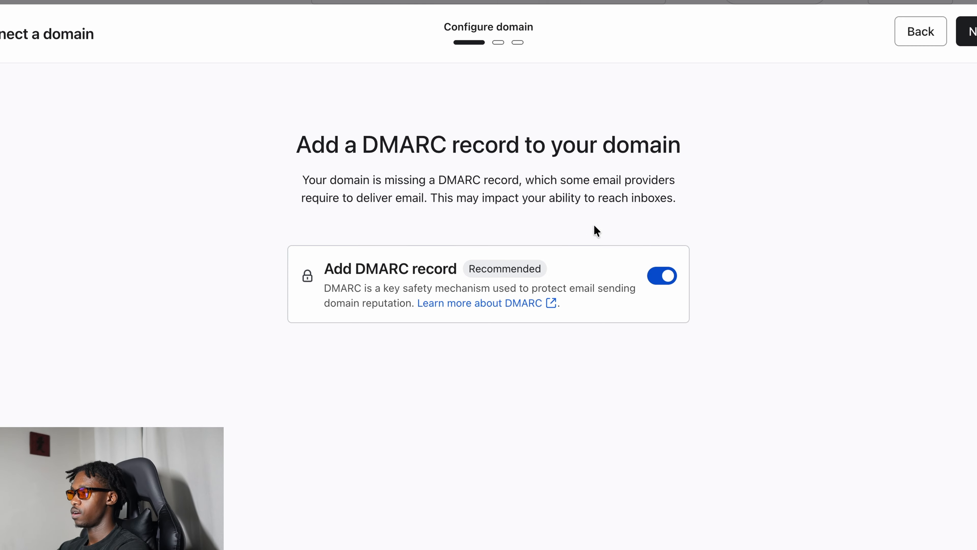
left_click_drag(324, 269, 463, 271)
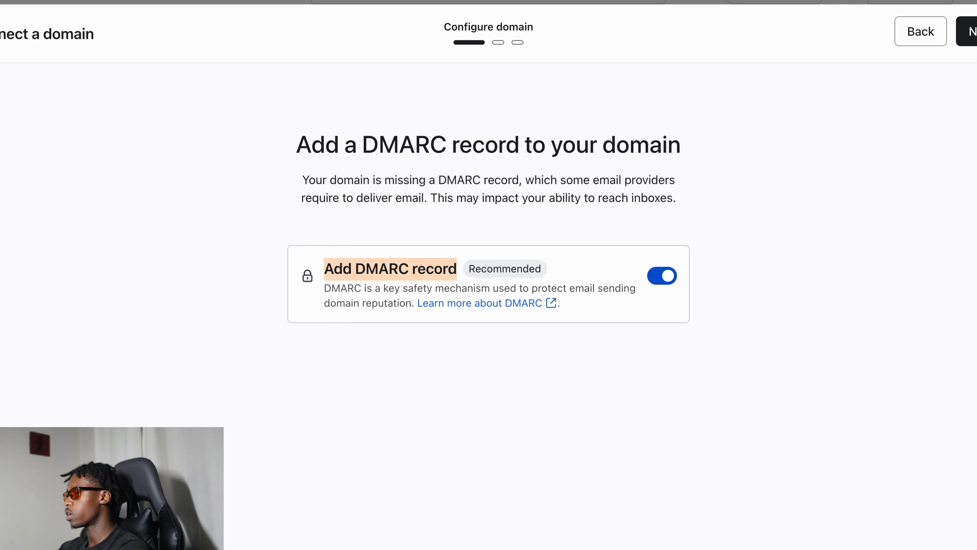
left_click(973, 31)
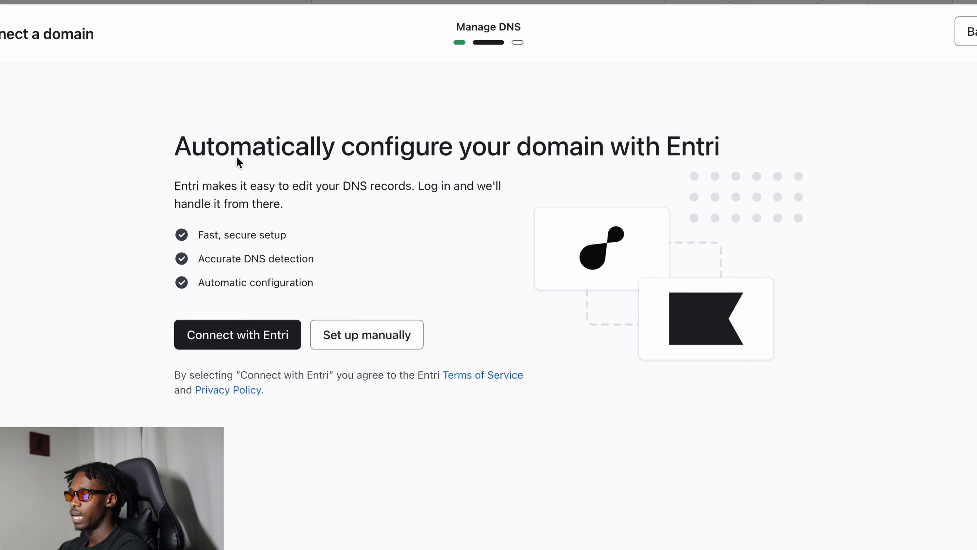
Step: Configure the domain's DNS records automatically by connecting with Entri and authorizing the GoDaddy account
left_click_drag(217, 147, 714, 148)
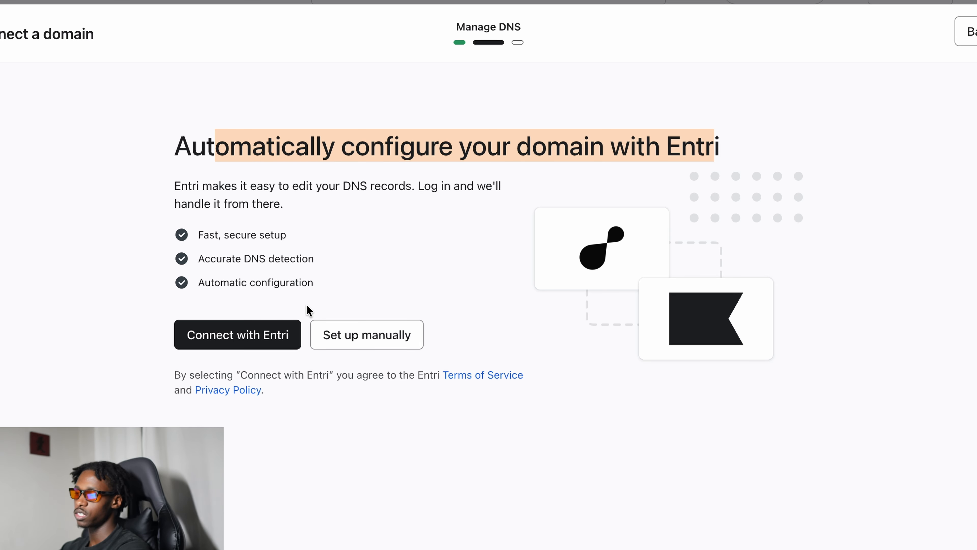
left_click(254, 329)
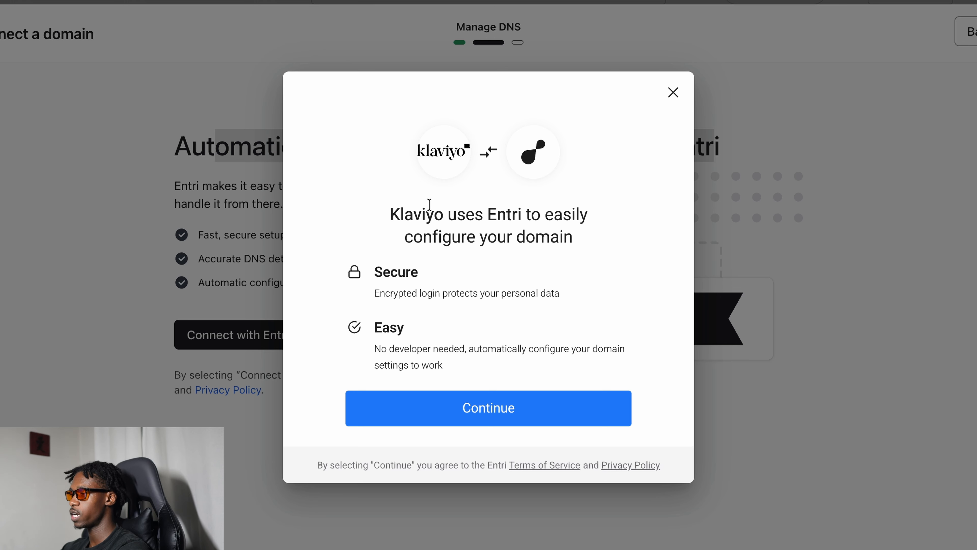
left_click(542, 421)
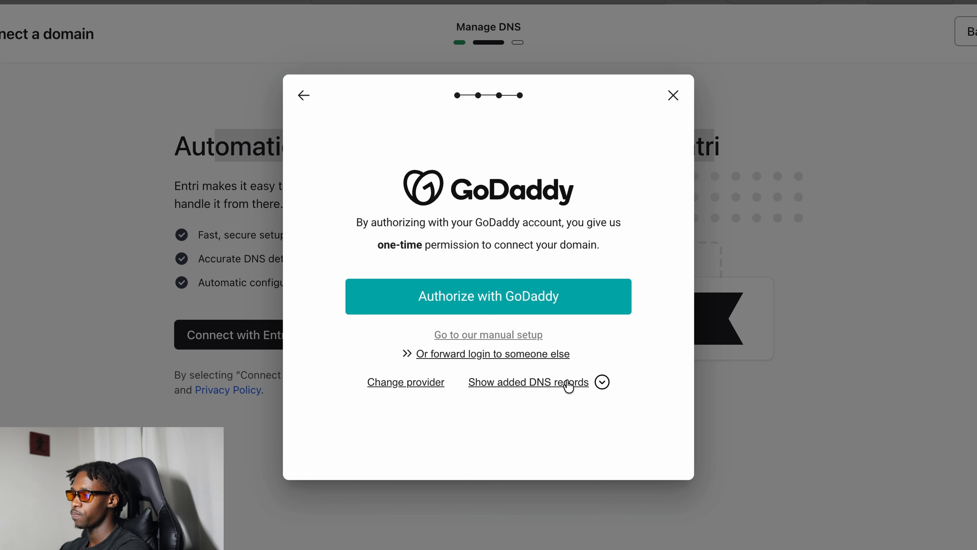
left_click(473, 295)
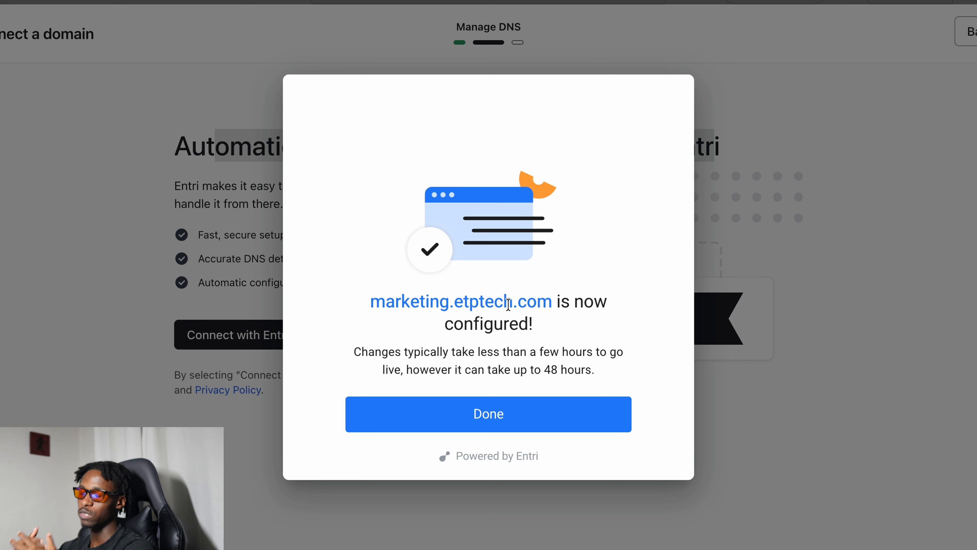
left_click(508, 412)
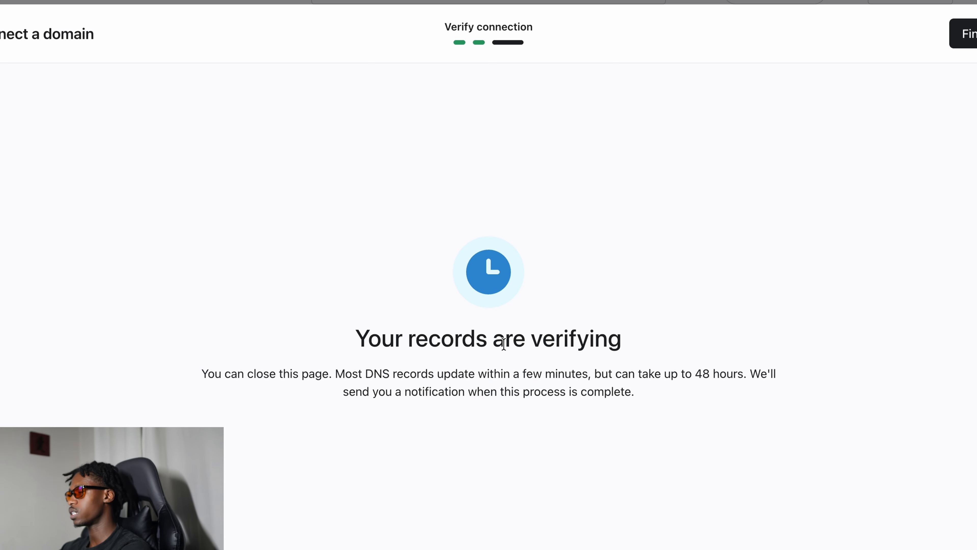
Step: Review the record verification notice and finish the domain connection setup
left_click_drag(368, 338, 634, 342)
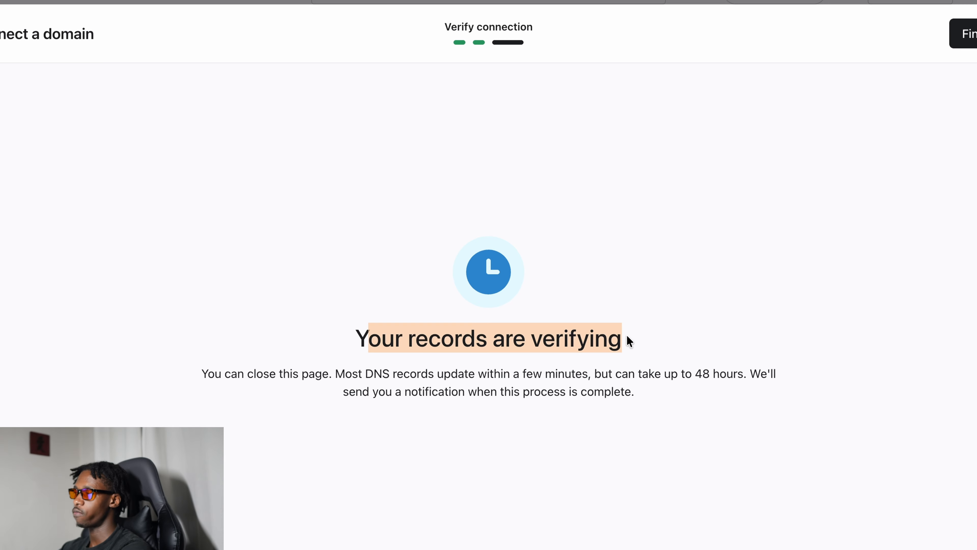
left_click_drag(217, 370, 616, 386)
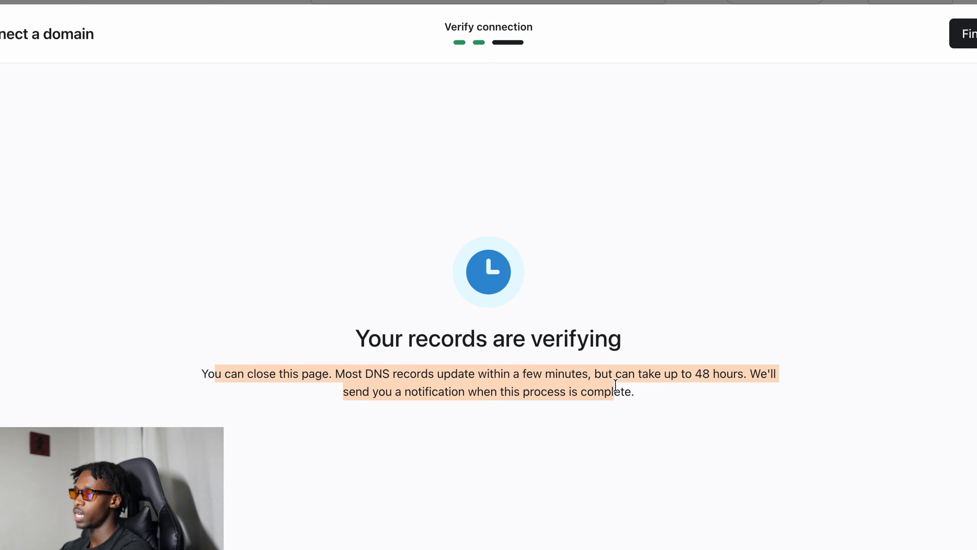
left_click(616, 385)
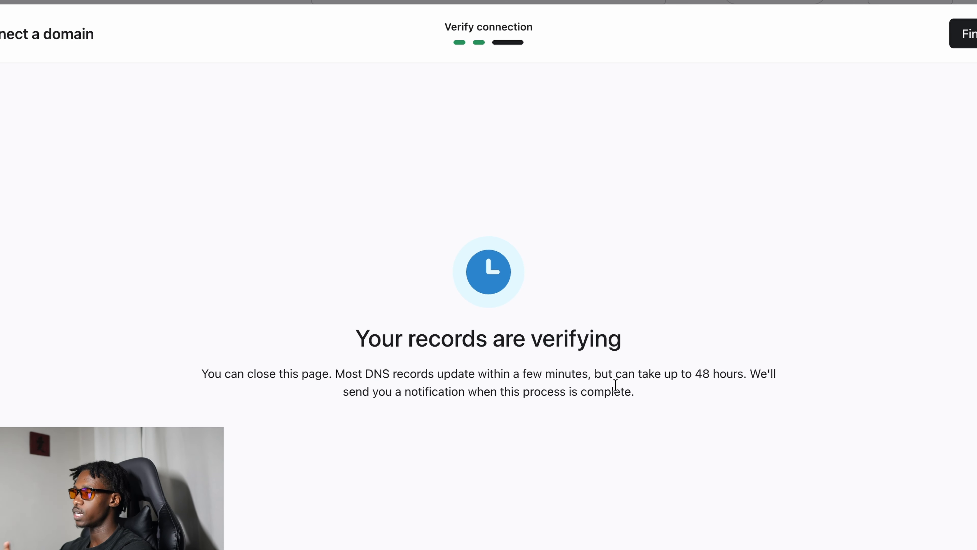
left_click(966, 34)
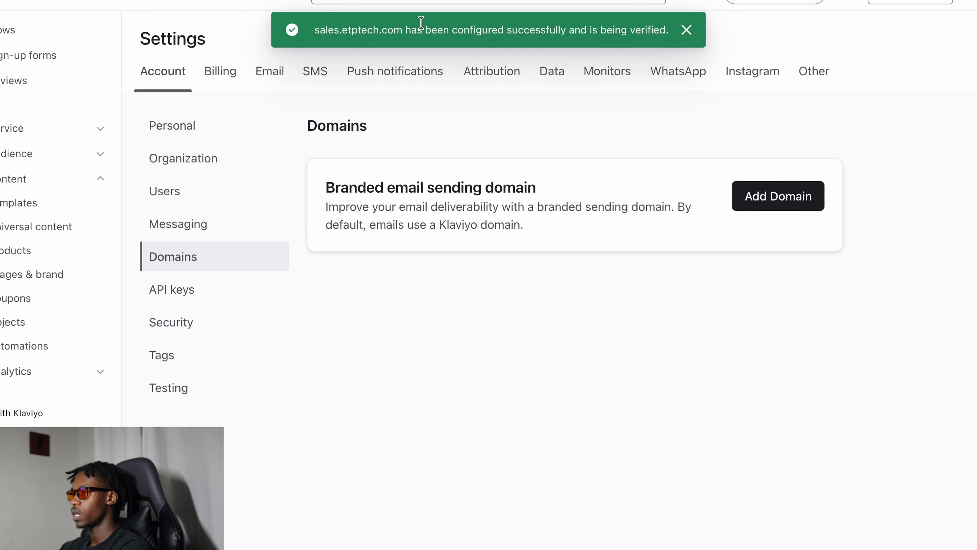
left_click_drag(347, 28, 559, 38)
left_click(319, 23)
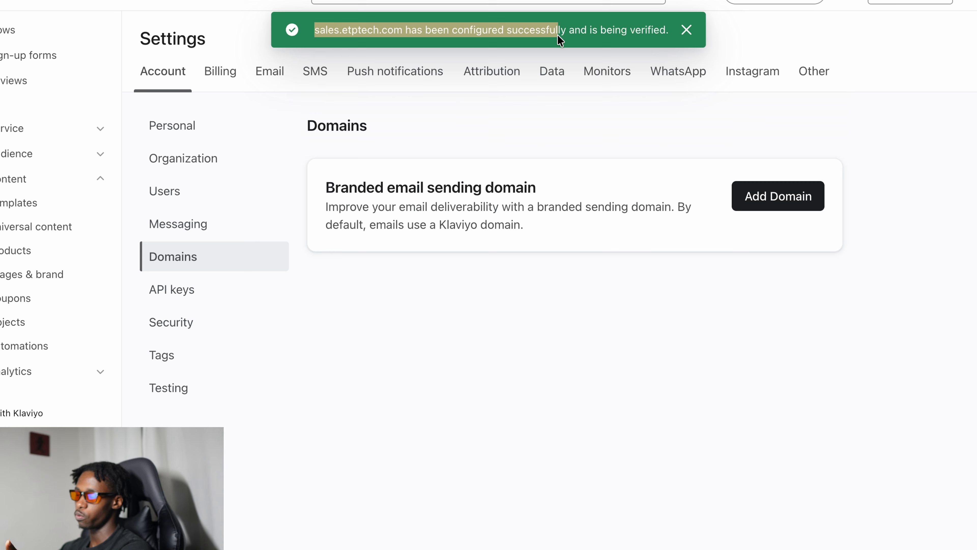